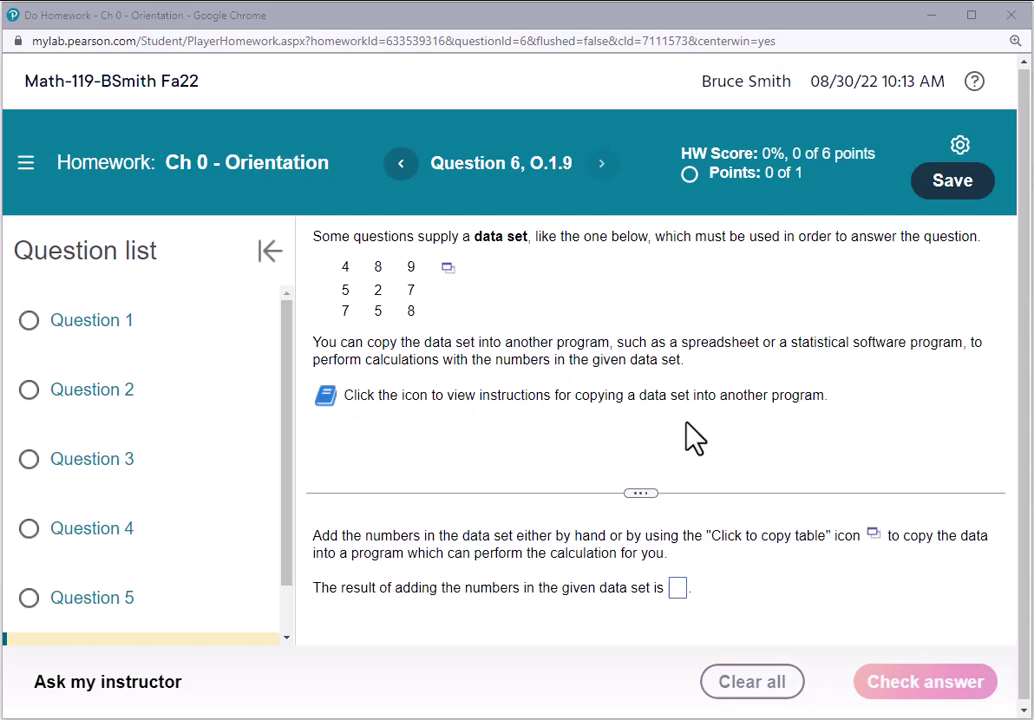
Step: Read the data-copying instructions, then show the StatCrunch, clipboard and Excel copy options for the data set
{"action": "left_click", "coordinate": [325, 396]}
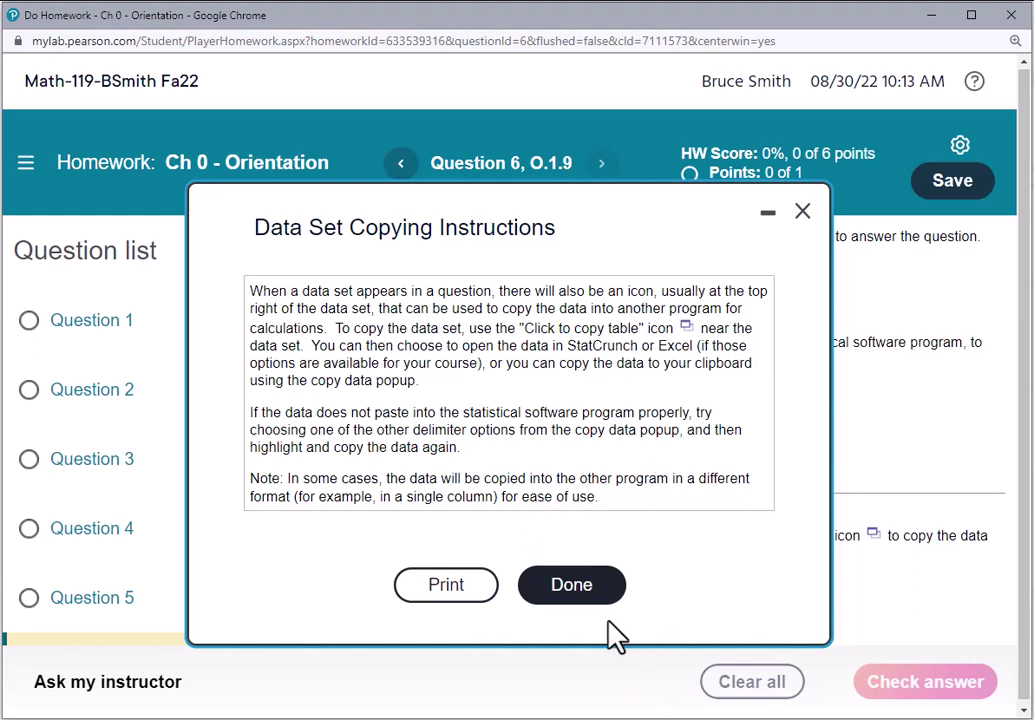
{"action": "left_click", "coordinate": [572, 584]}
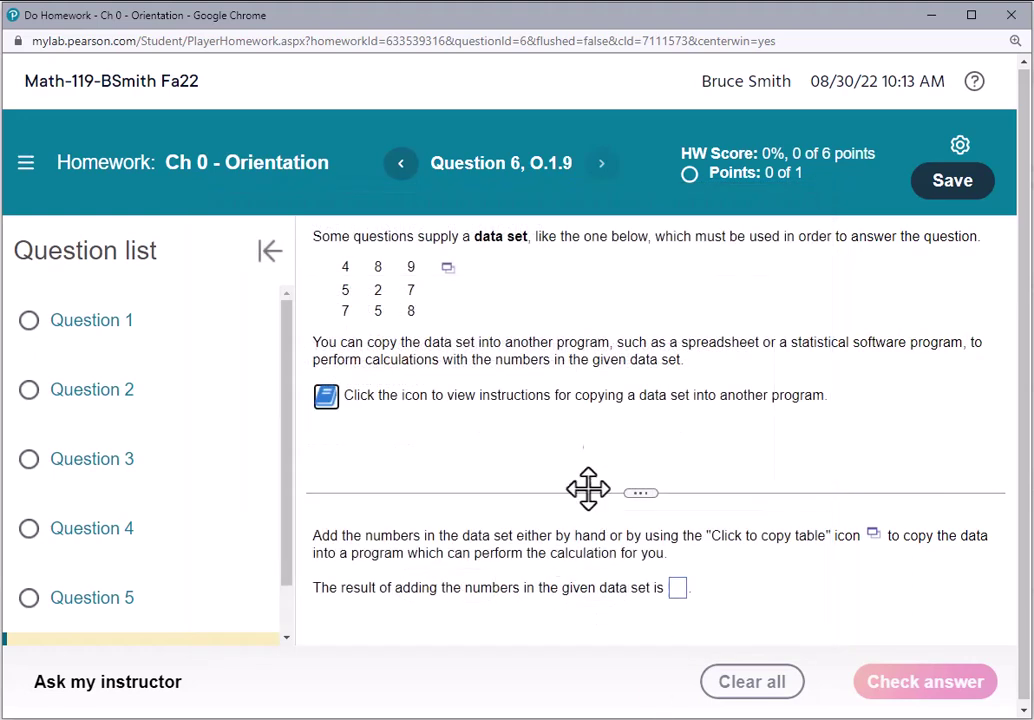
{"action": "left_click", "coordinate": [448, 268]}
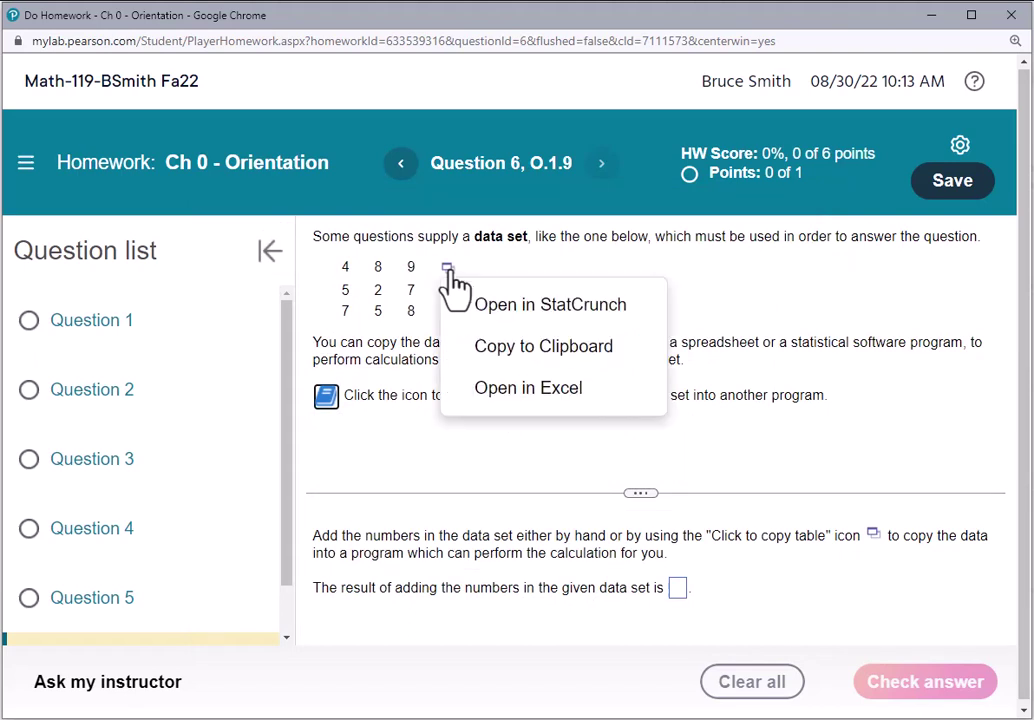
Step: Open the data set in StatCrunch, loading 4, 5, 7, 8, 2, 5, 9, 7, 8 into var1
{"action": "left_click", "coordinate": [591, 320]}
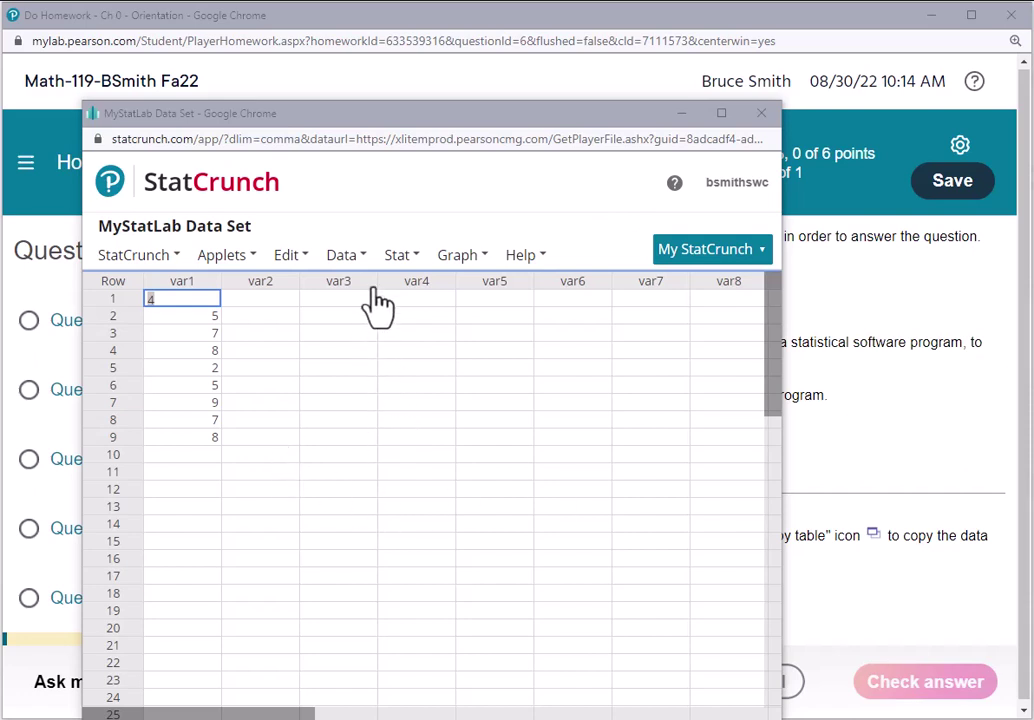
Step: Browse the Stat menu to reveal the Summary Stats submenu
{"action": "left_click", "coordinate": [408, 258]}
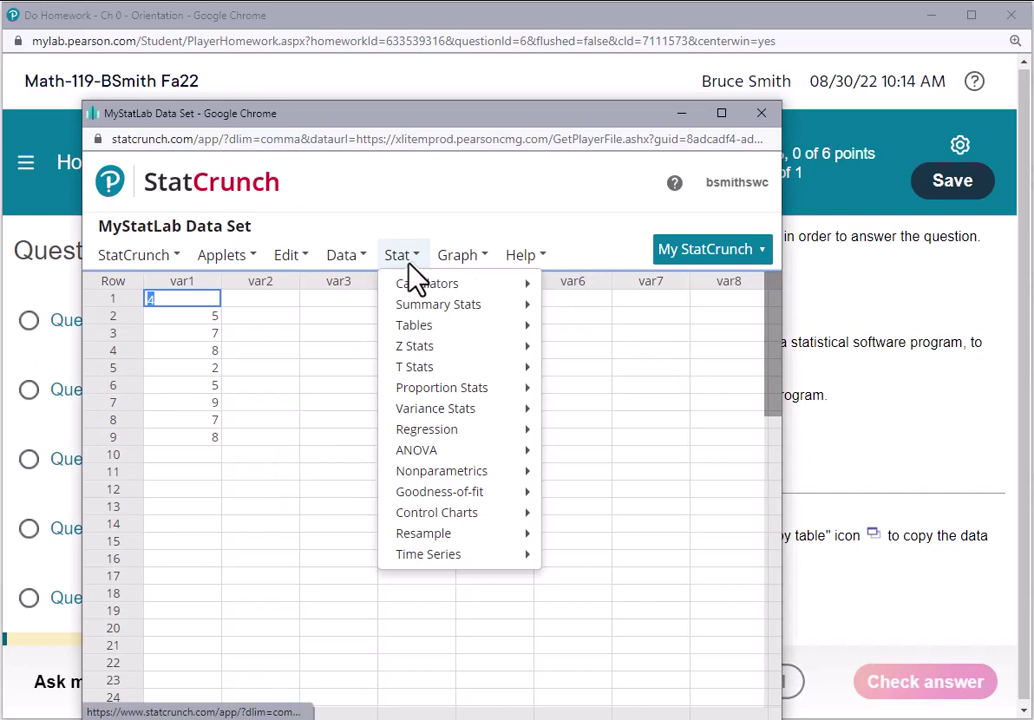
{"action": "mouse_move", "coordinate": [418, 290]}
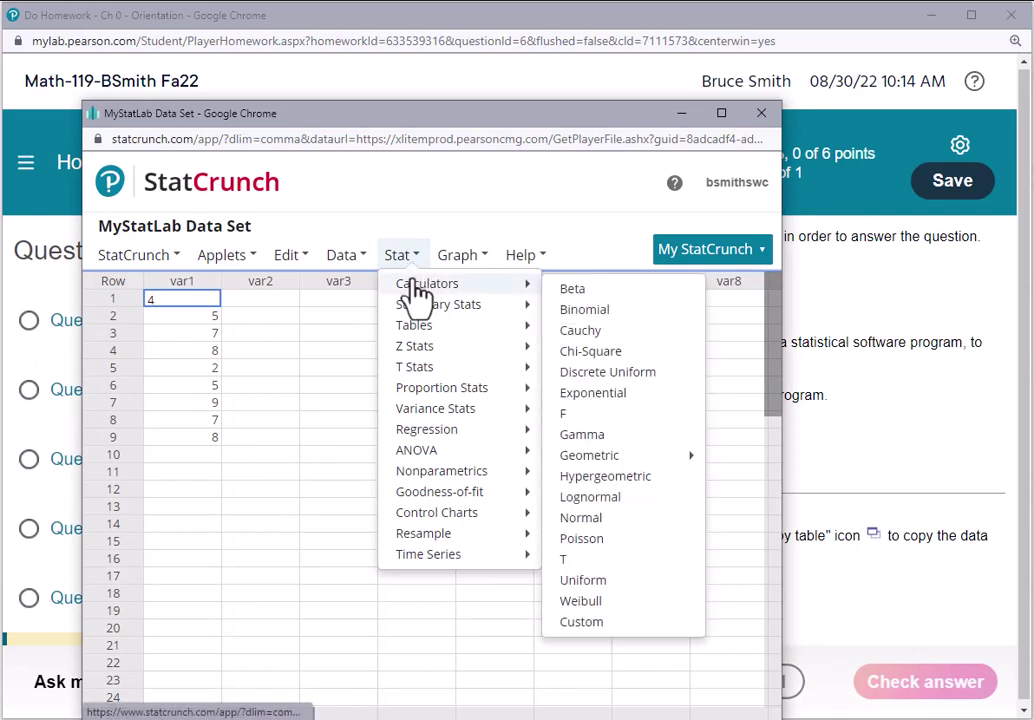
{"action": "mouse_move", "coordinate": [422, 316]}
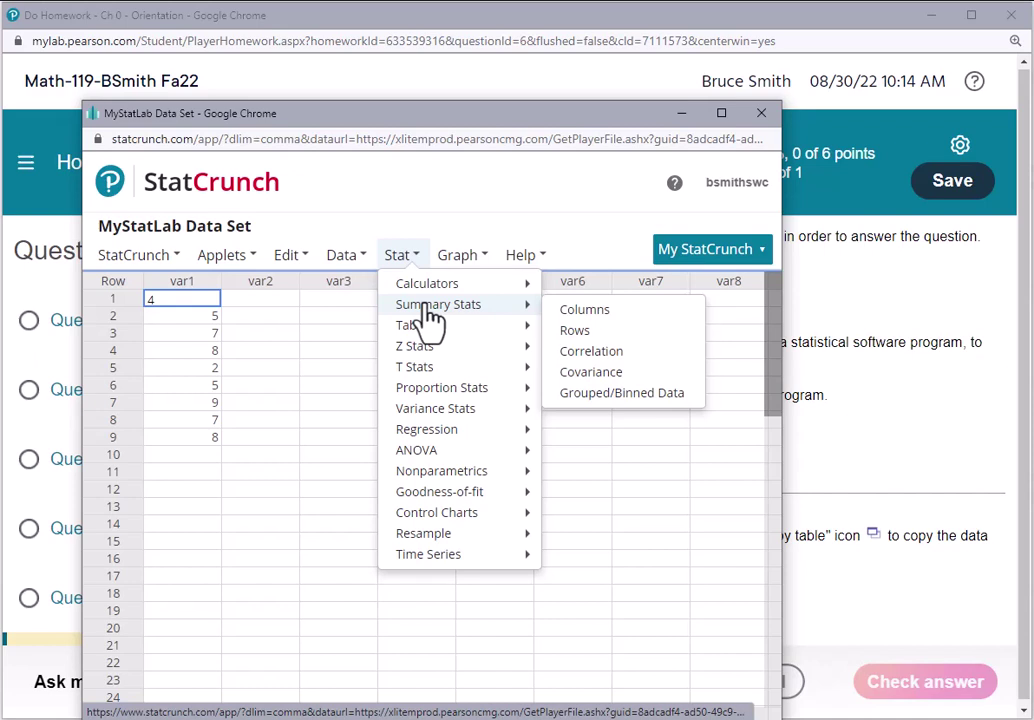
{"action": "mouse_move", "coordinate": [438, 340]}
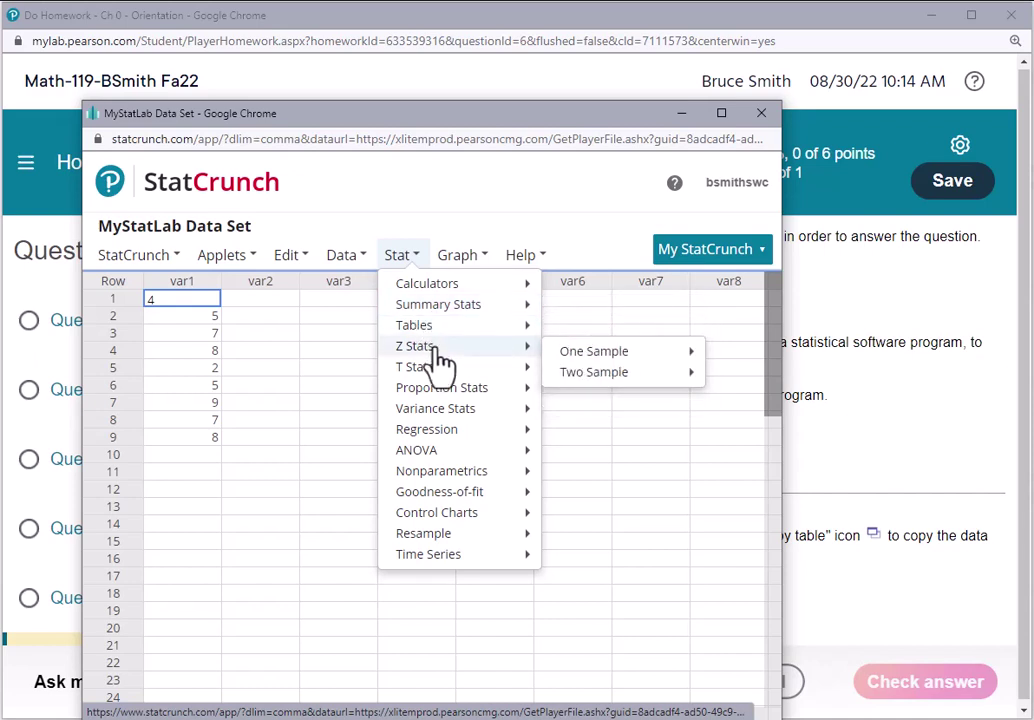
{"action": "mouse_move", "coordinate": [424, 394]}
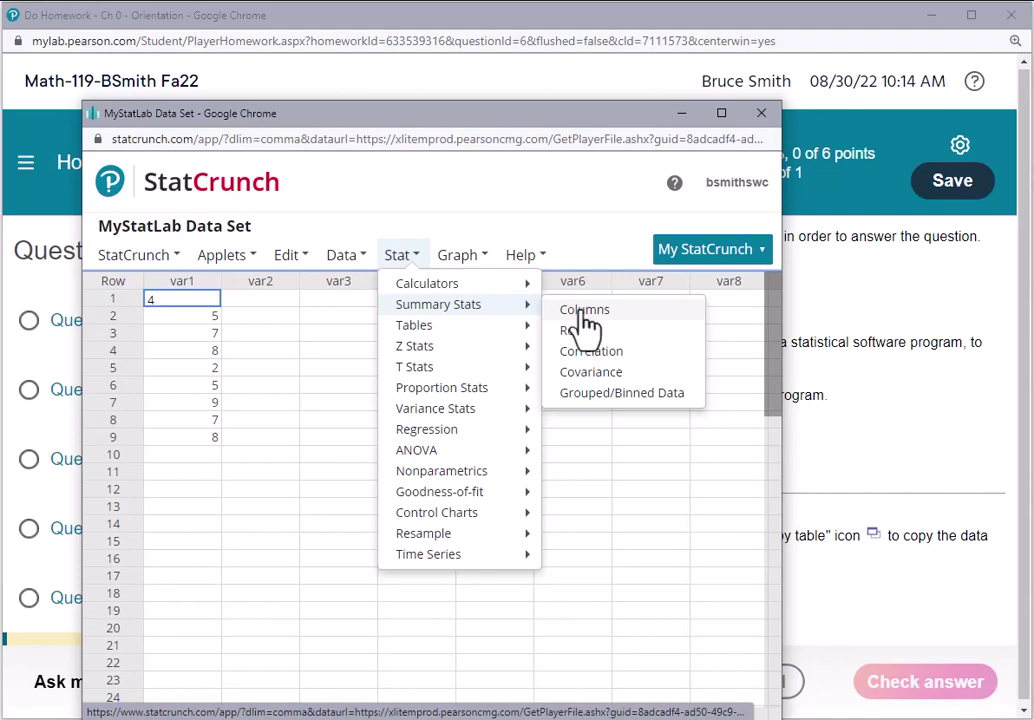
Step: Compute Summary Stats > Columns for var1, giving n 9, mean 6.1111111, median 7
{"action": "left_click", "coordinate": [586, 312]}
{"action": "left_click_drag", "start_coordinate": [291, 175], "coordinate": [479, 200]}
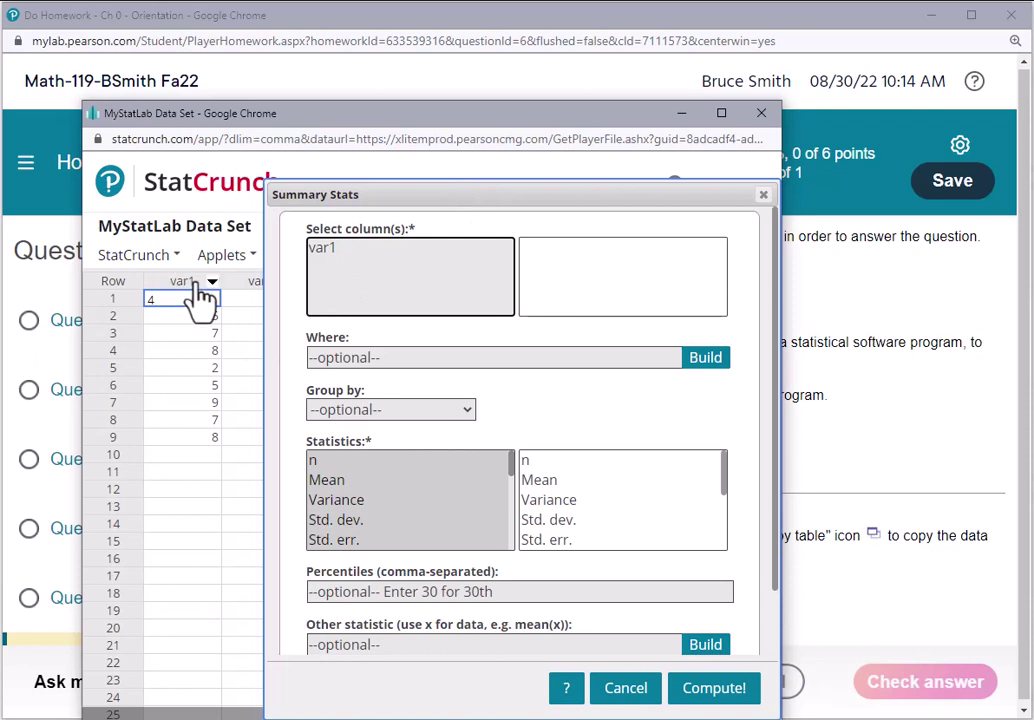
{"action": "left_click", "coordinate": [330, 250]}
{"action": "left_click", "coordinate": [538, 254]}
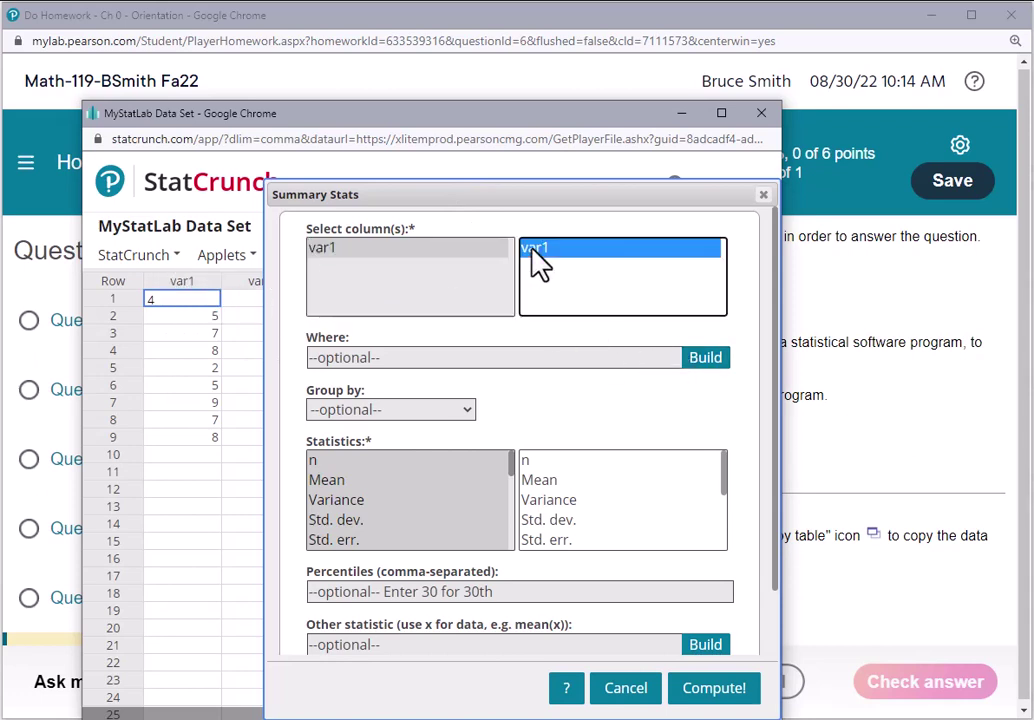
{"action": "left_click", "coordinate": [714, 688]}
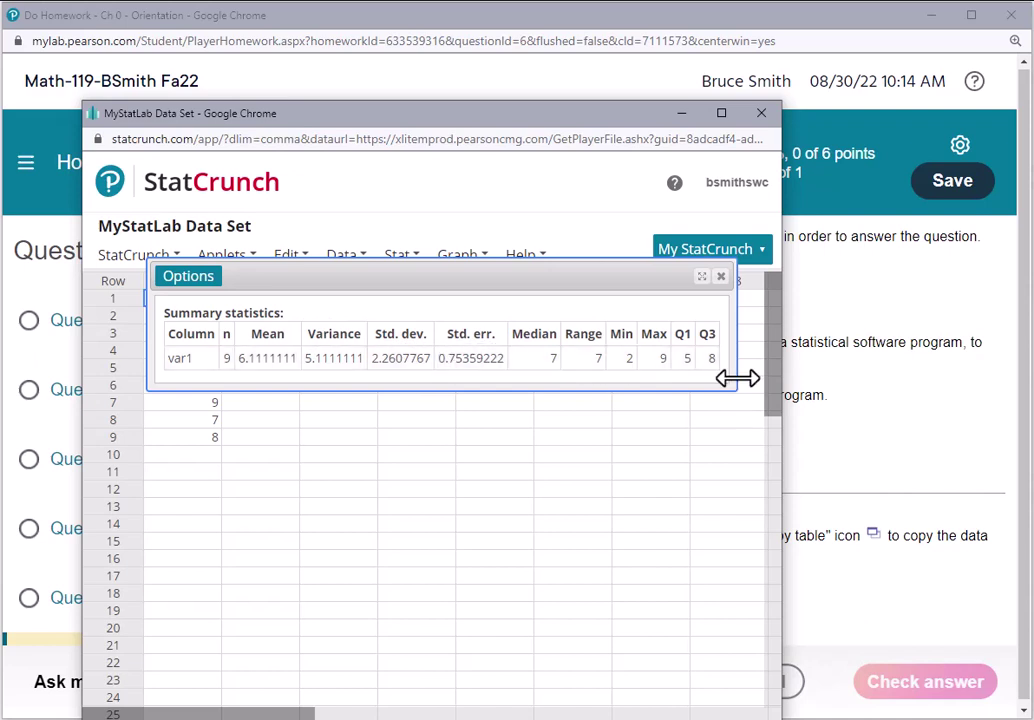
Step: Resize the var1 summary statistics window and move it below the data rows
{"action": "left_click_drag", "start_coordinate": [735, 316], "coordinate": [772, 318]}
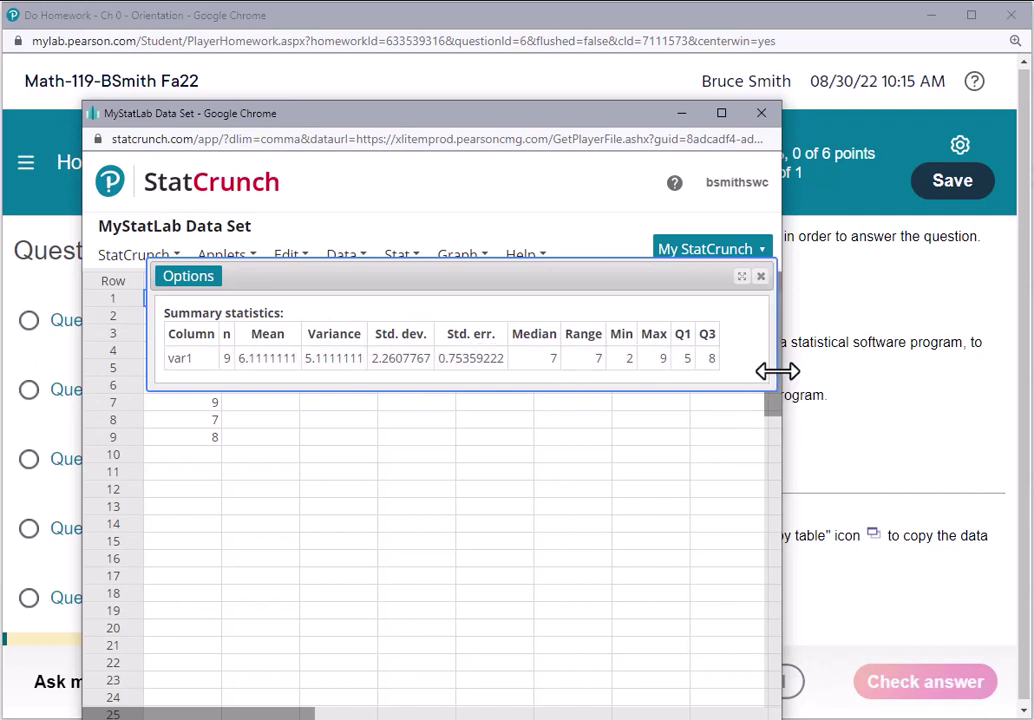
{"action": "left_click_drag", "start_coordinate": [776, 369], "coordinate": [771, 366]}
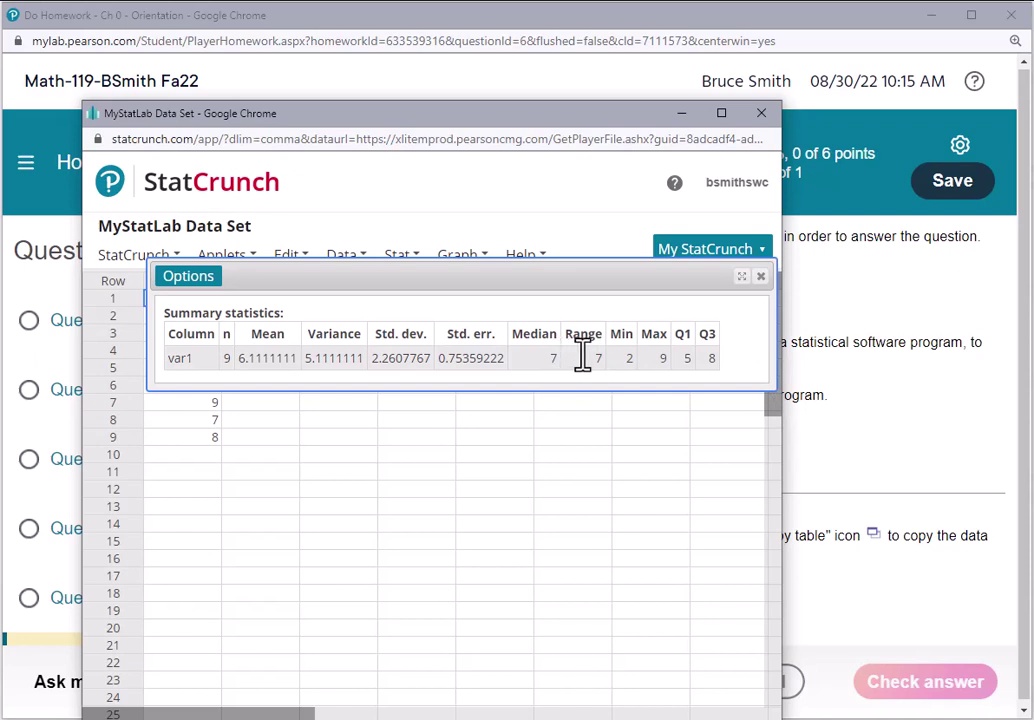
{"action": "left_click_drag", "start_coordinate": [458, 270], "coordinate": [429, 469]}
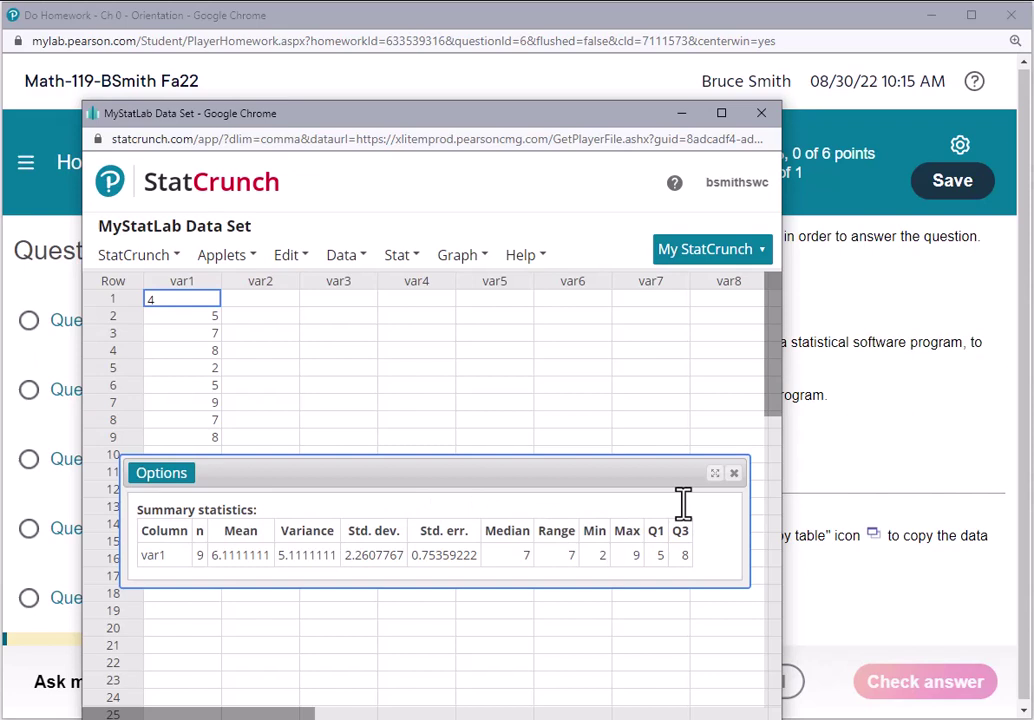
{"action": "left_click", "coordinate": [733, 474]}
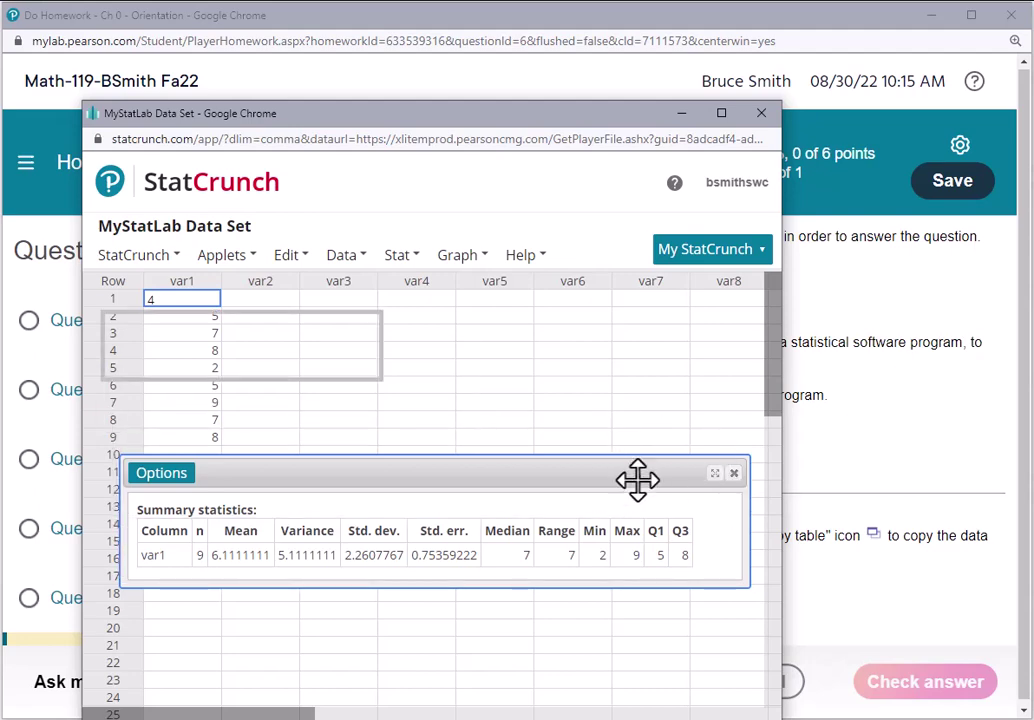
{"action": "left_click", "coordinate": [418, 257]}
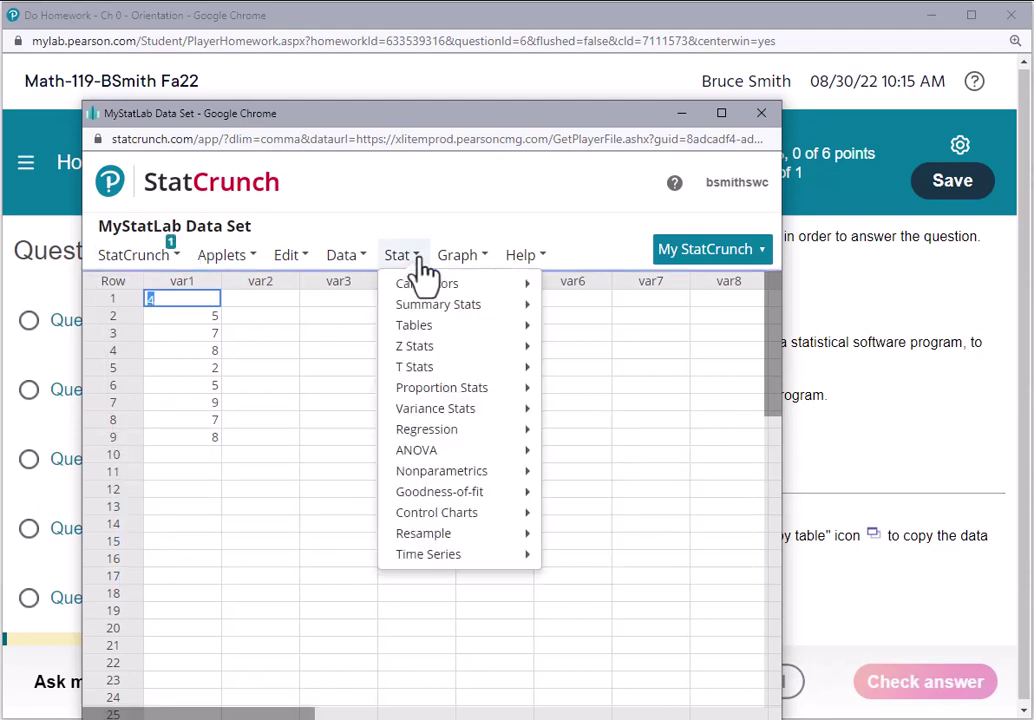
{"action": "mouse_move", "coordinate": [440, 304]}
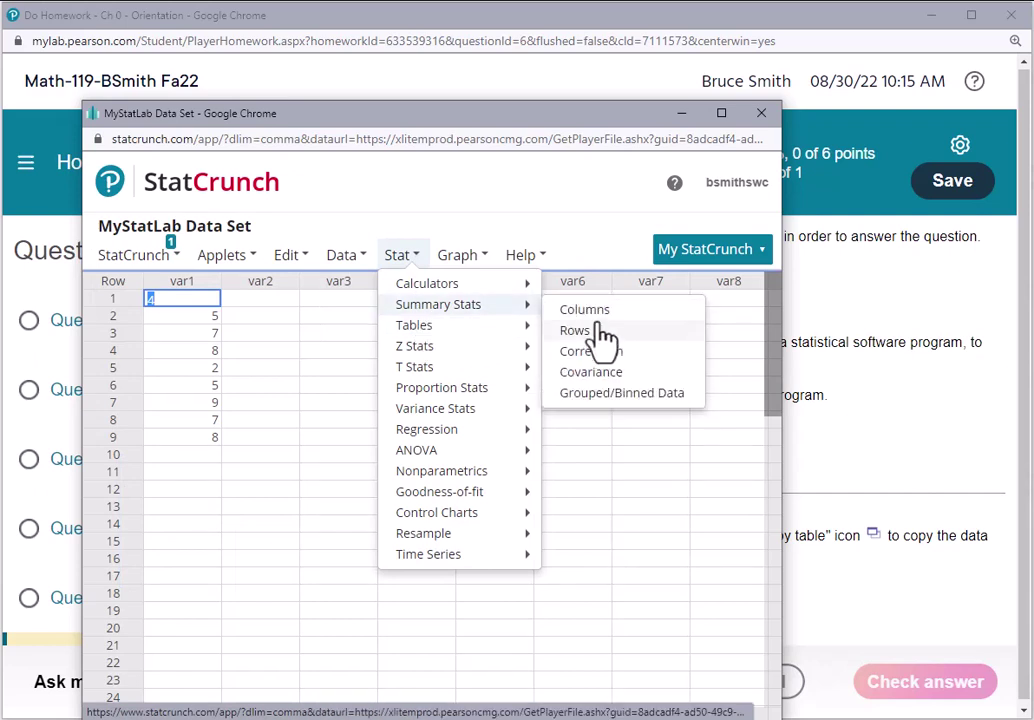
{"action": "left_click", "coordinate": [580, 311]}
{"action": "left_click", "coordinate": [240, 240]}
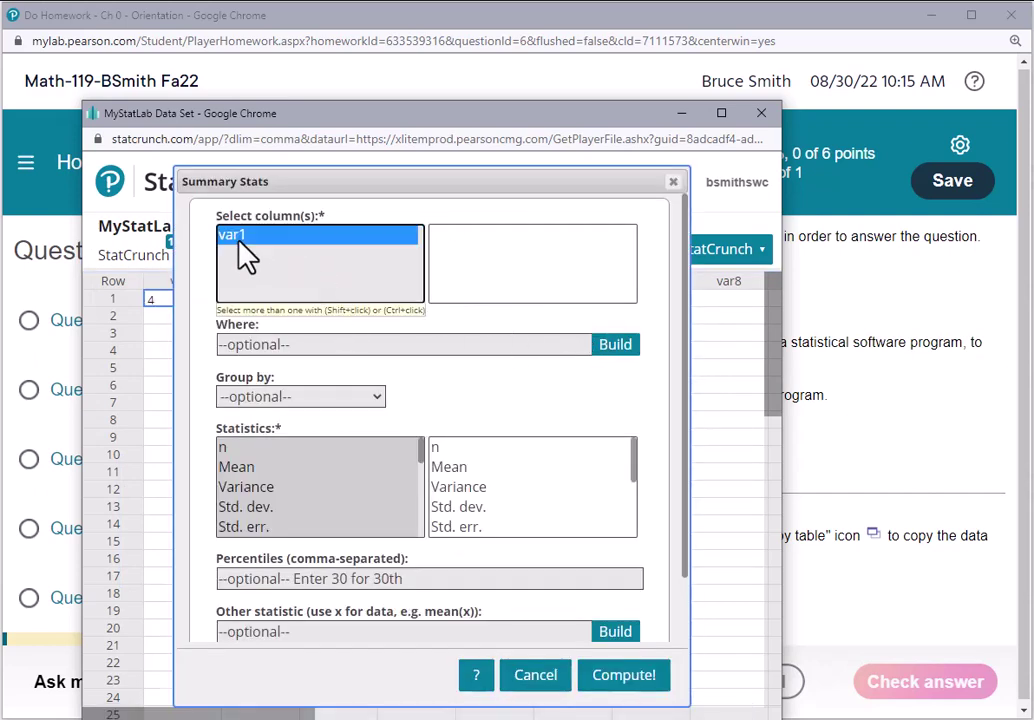
{"action": "left_click", "coordinate": [455, 236]}
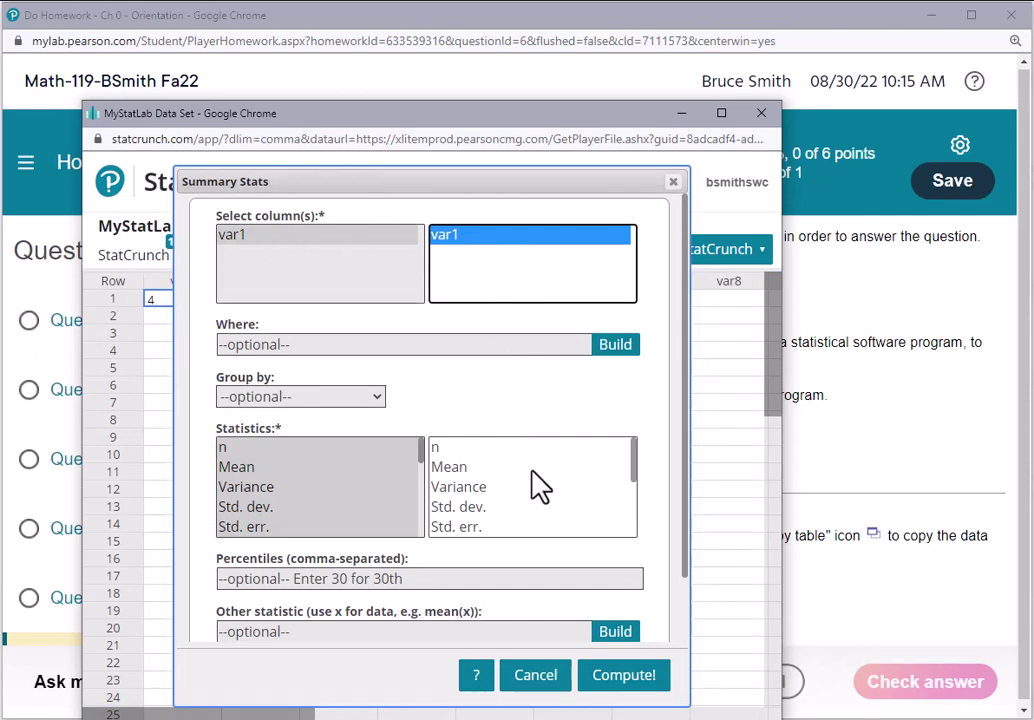
{"action": "scroll", "coordinate": [484, 492], "scroll_direction": "down", "scroll_amount": 3}
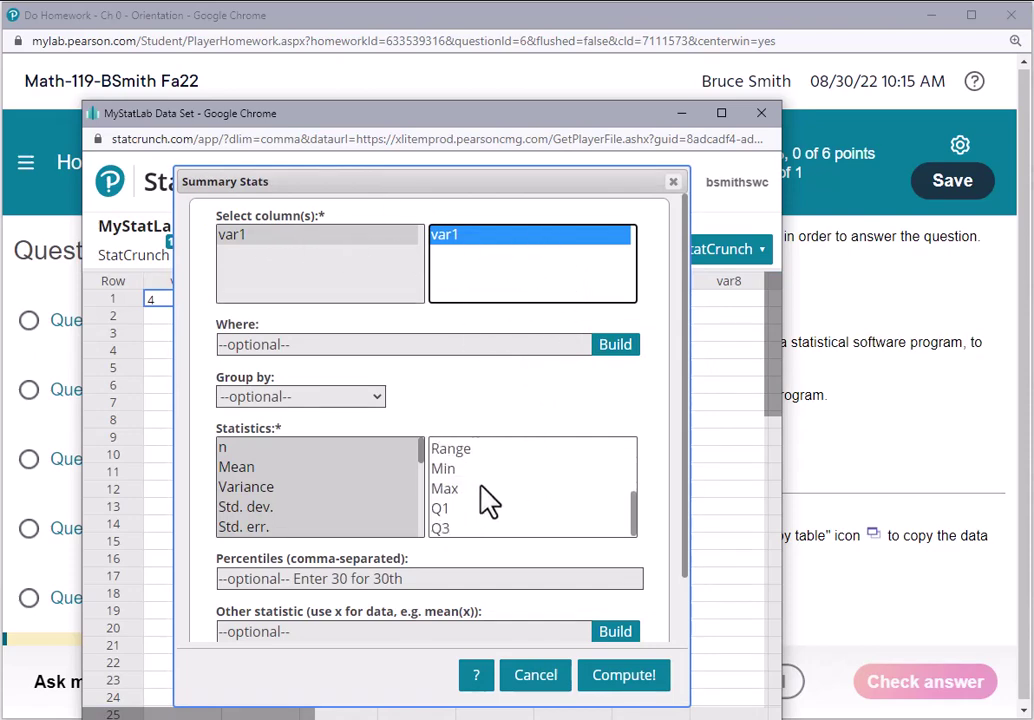
{"action": "scroll", "coordinate": [485, 496], "scroll_direction": "up", "scroll_amount": 3}
{"action": "scroll", "coordinate": [312, 462], "scroll_direction": "down", "scroll_amount": 5}
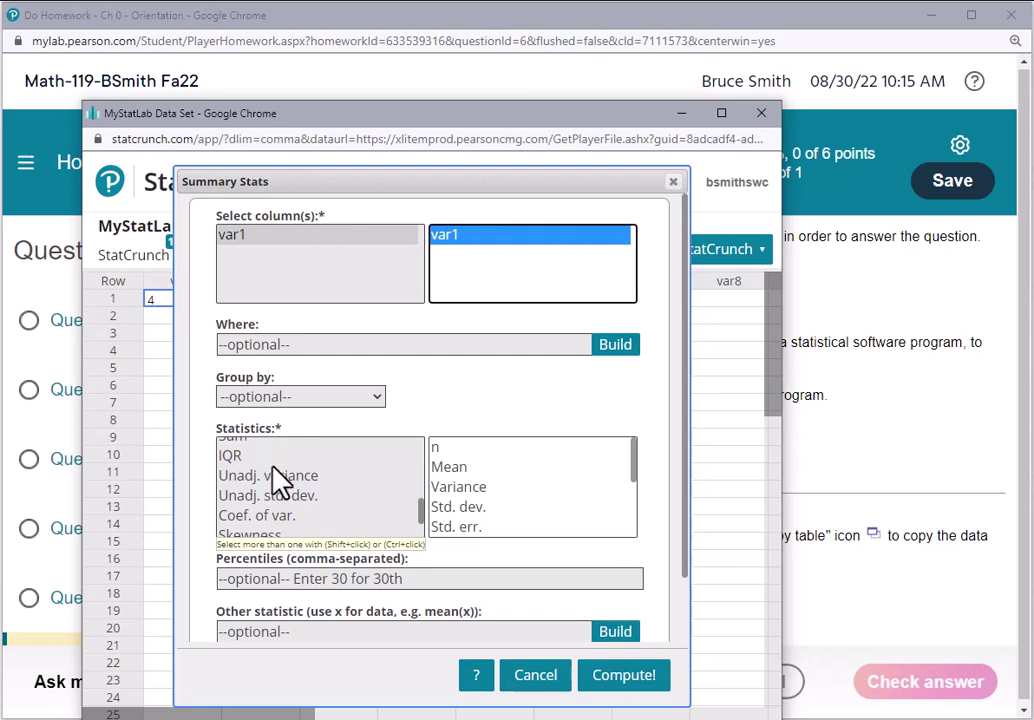
{"action": "scroll", "coordinate": [290, 474], "scroll_direction": "up", "scroll_amount": 5}
{"action": "scroll", "coordinate": [254, 473], "scroll_direction": "down", "scroll_amount": 5}
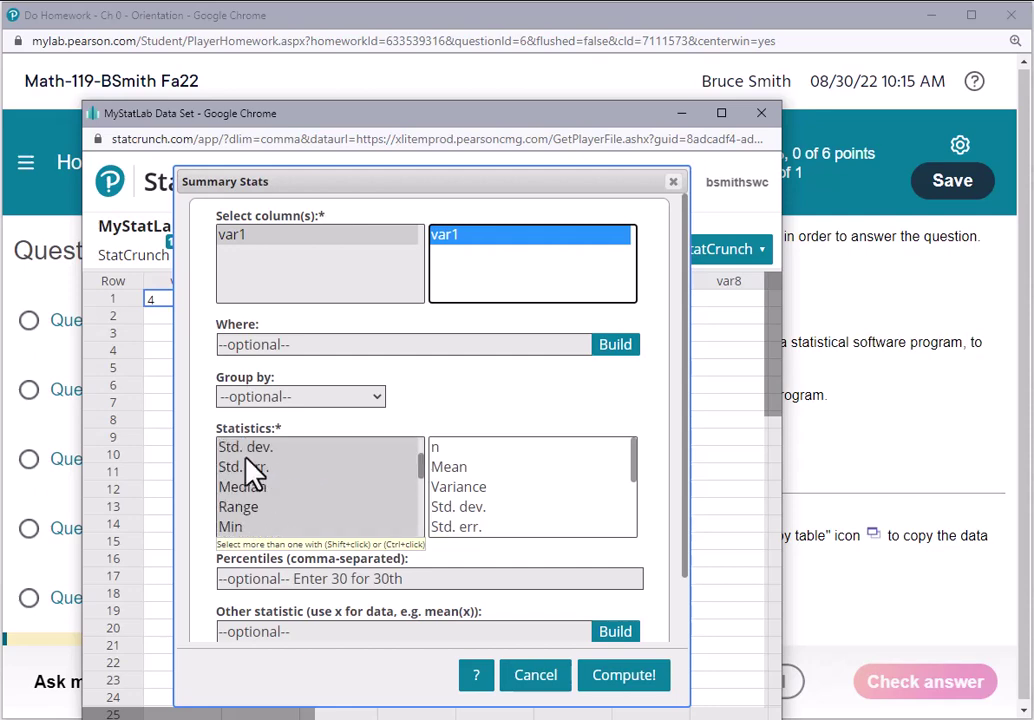
{"action": "scroll", "coordinate": [332, 505], "scroll_direction": "up", "scroll_amount": 5}
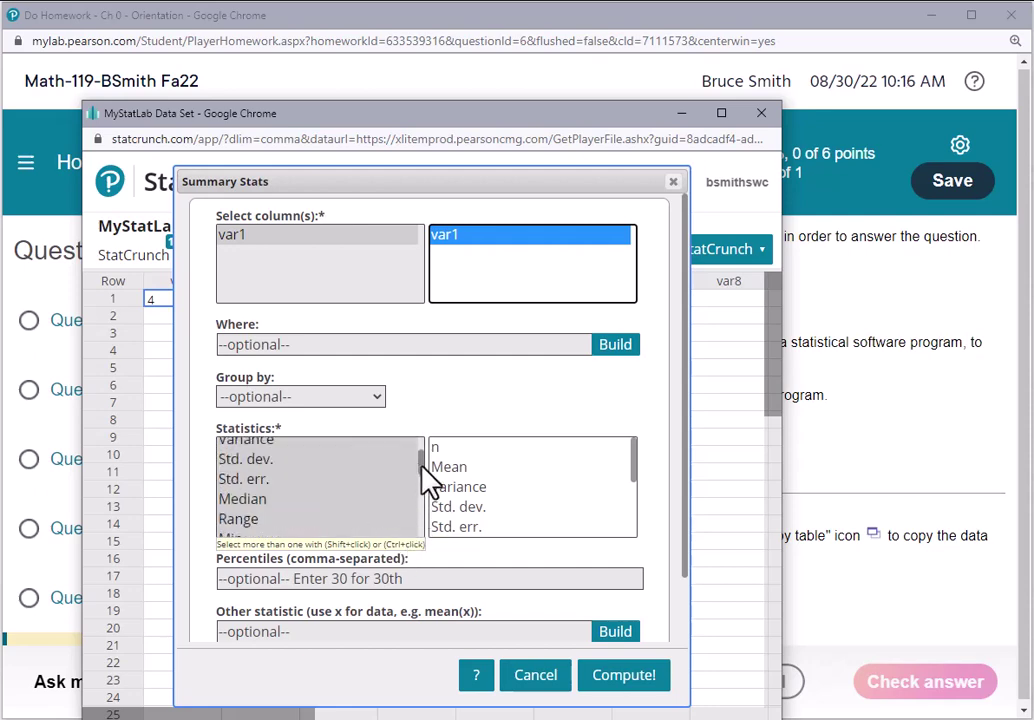
{"action": "left_click_drag", "start_coordinate": [420, 462], "coordinate": [416, 506]}
Step: Select n, Mean, Variance and Std. err. in the Statistics list
{"action": "left_click", "coordinate": [242, 478]}
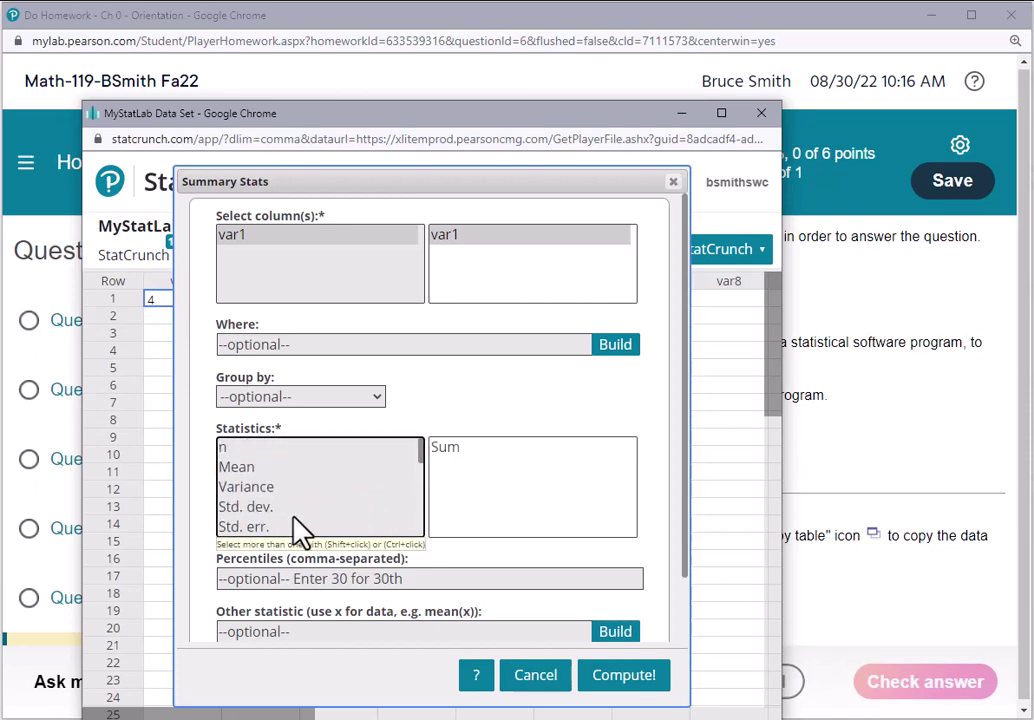
{"action": "scroll", "coordinate": [261, 492], "scroll_direction": "up", "scroll_amount": 5}
{"action": "scroll", "coordinate": [360, 527], "scroll_direction": "down", "scroll_amount": 5}
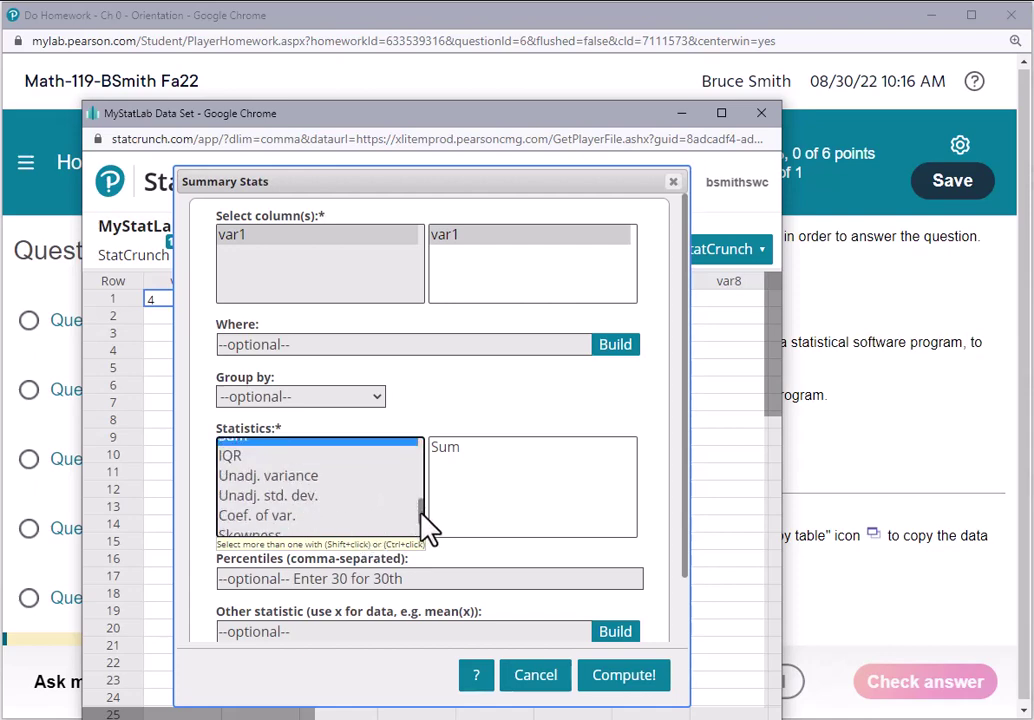
{"action": "scroll", "coordinate": [400, 520], "scroll_direction": "up", "scroll_amount": 5}
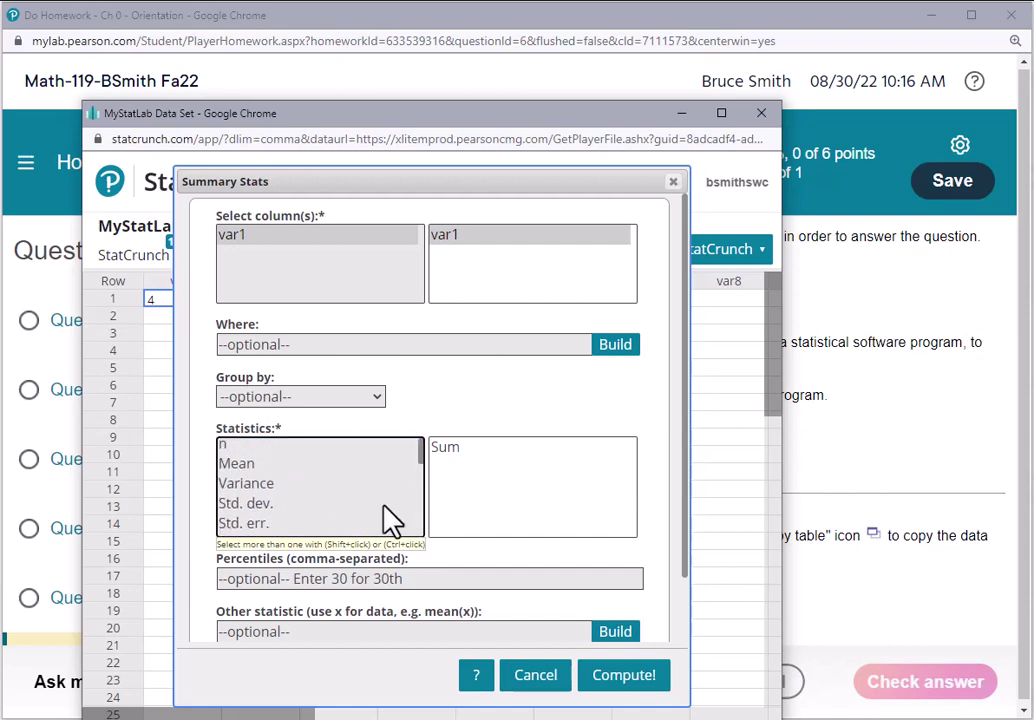
{"action": "left_click", "coordinate": [248, 448]}
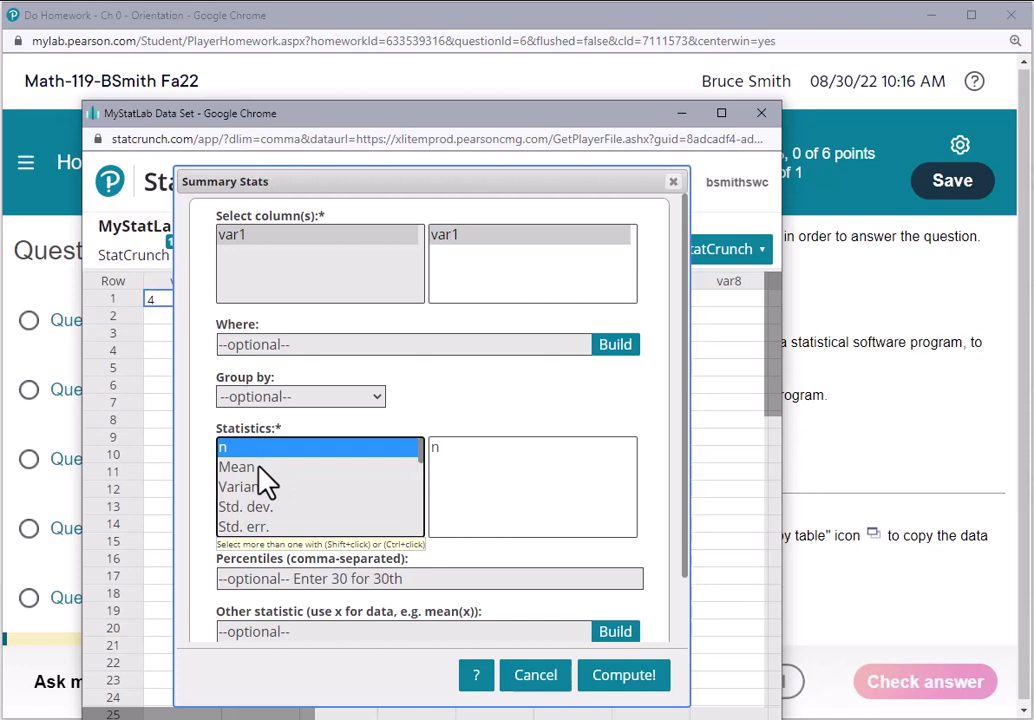
{"action": "left_click", "coordinate": [258, 467], "text": "ctrl"}
{"action": "left_click", "coordinate": [262, 488], "text": "ctrl"}
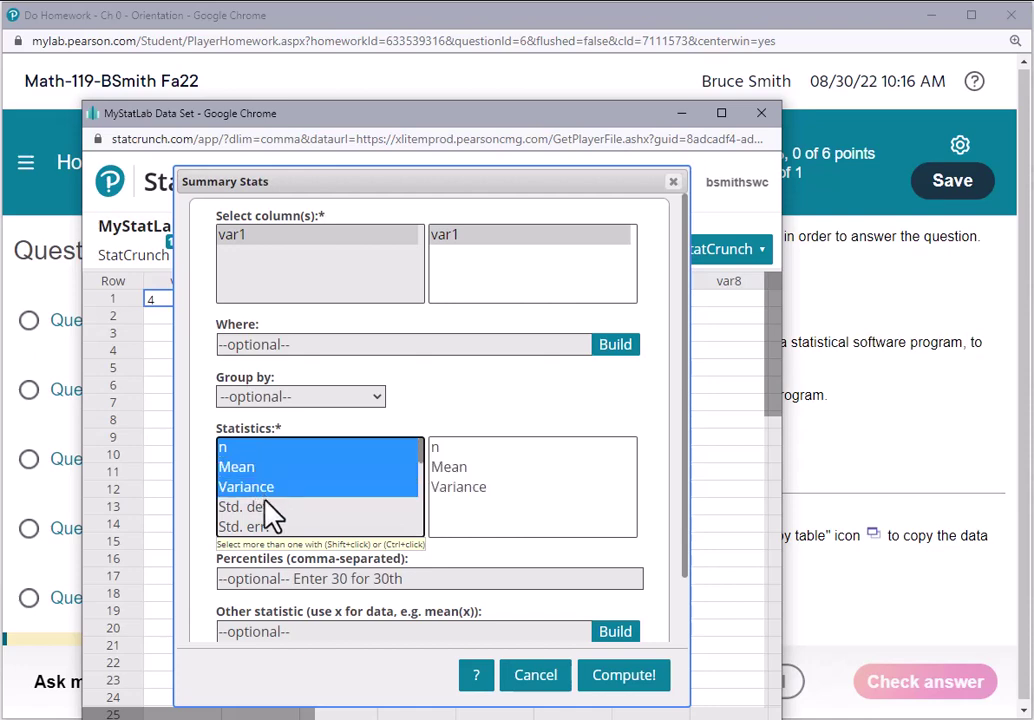
{"action": "left_click", "coordinate": [300, 526], "text": "ctrl"}
Step: Add Sum to the chosen statistics as well
{"action": "scroll", "coordinate": [277, 495], "scroll_direction": "down", "scroll_amount": 5}
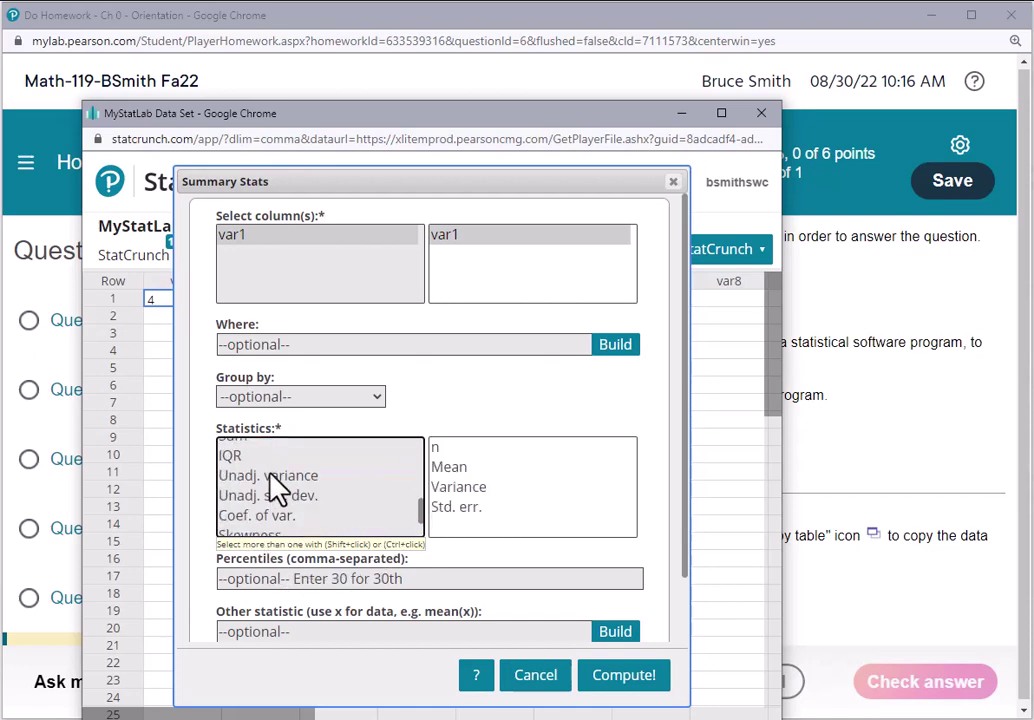
{"action": "scroll", "coordinate": [268, 480], "scroll_direction": "up", "scroll_amount": 5}
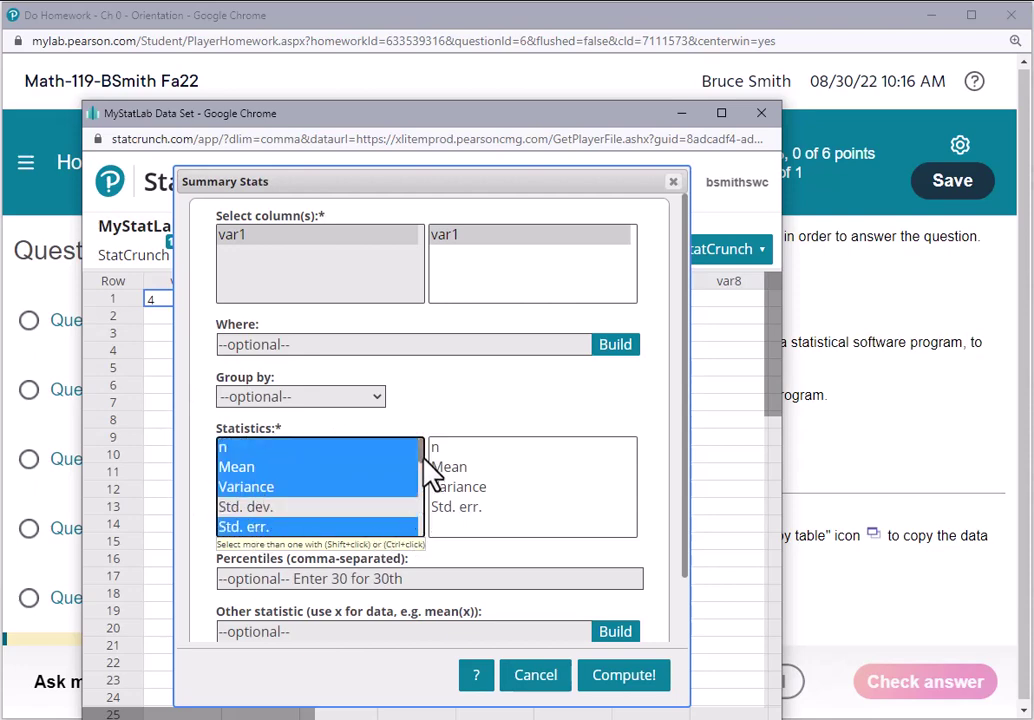
{"action": "scroll", "coordinate": [429, 473], "scroll_direction": "down", "scroll_amount": 1}
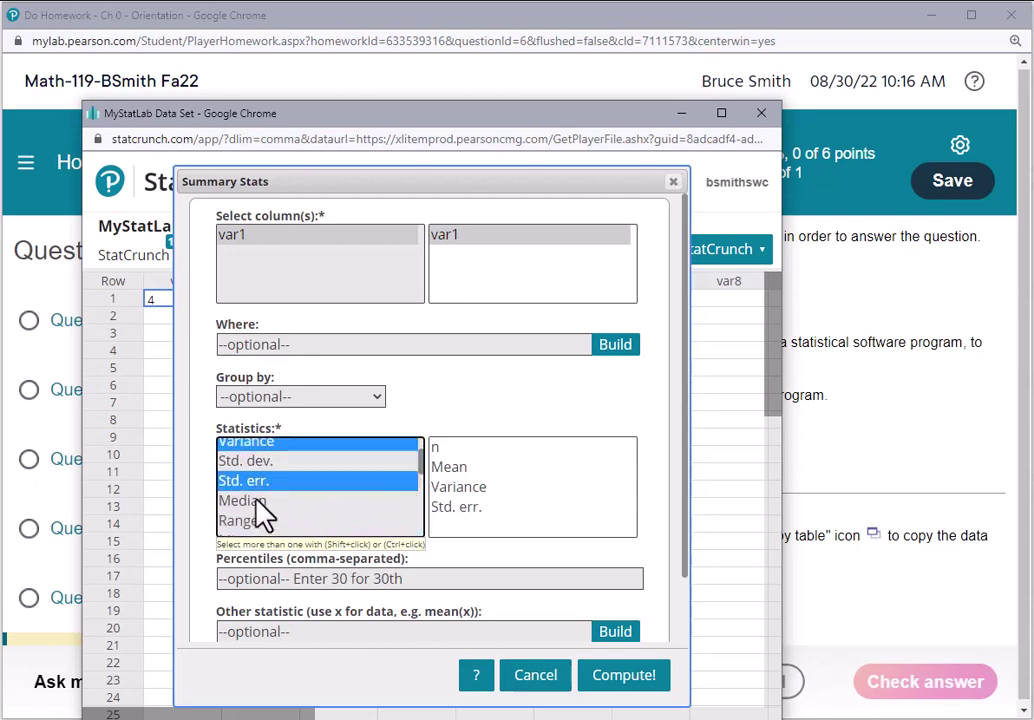
{"action": "key", "text": "ctrl+minus"}
{"action": "key", "text": "ctrl+minus"}
{"action": "key", "text": "ctrl+0"}
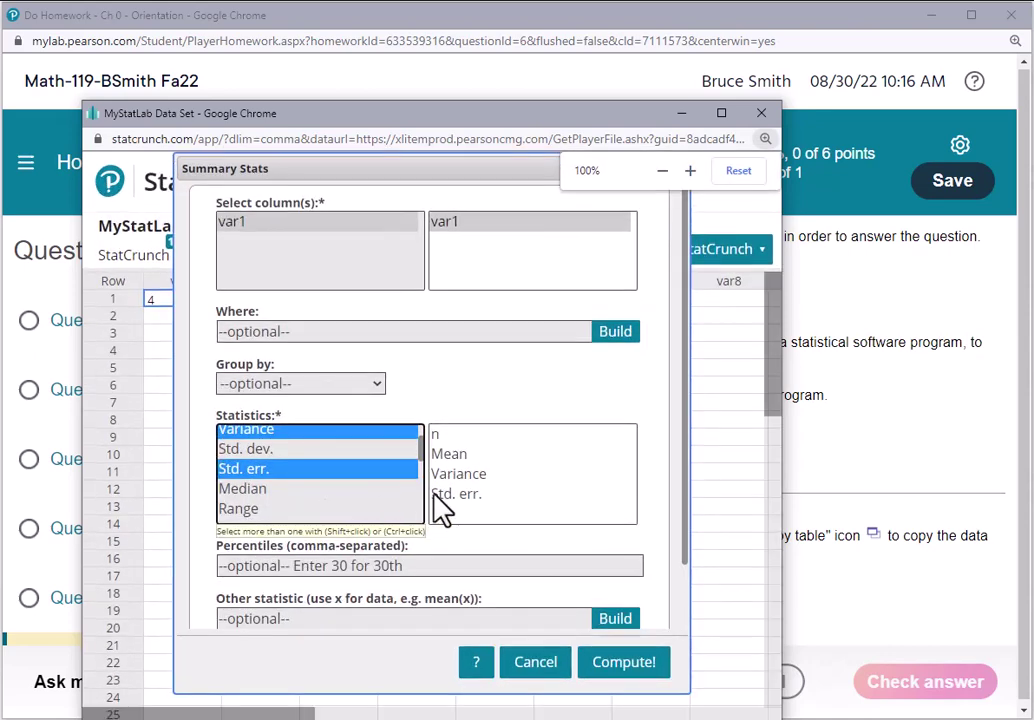
{"action": "scroll", "coordinate": [426, 475], "scroll_direction": "down", "scroll_amount": 1}
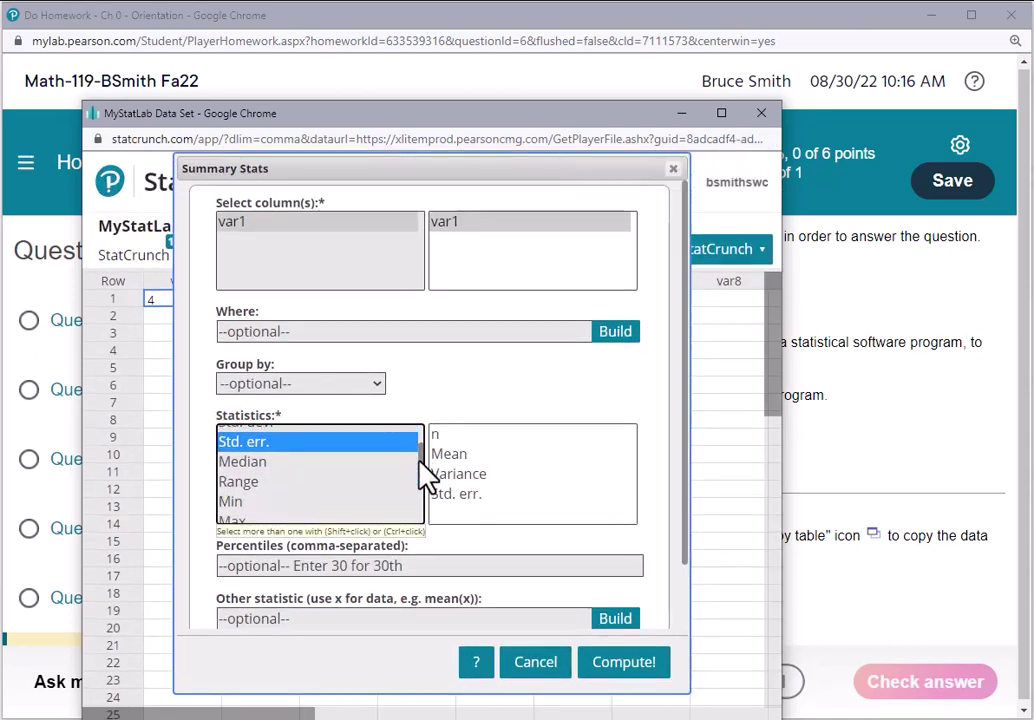
{"action": "scroll", "coordinate": [424, 470], "scroll_direction": "down", "scroll_amount": 3}
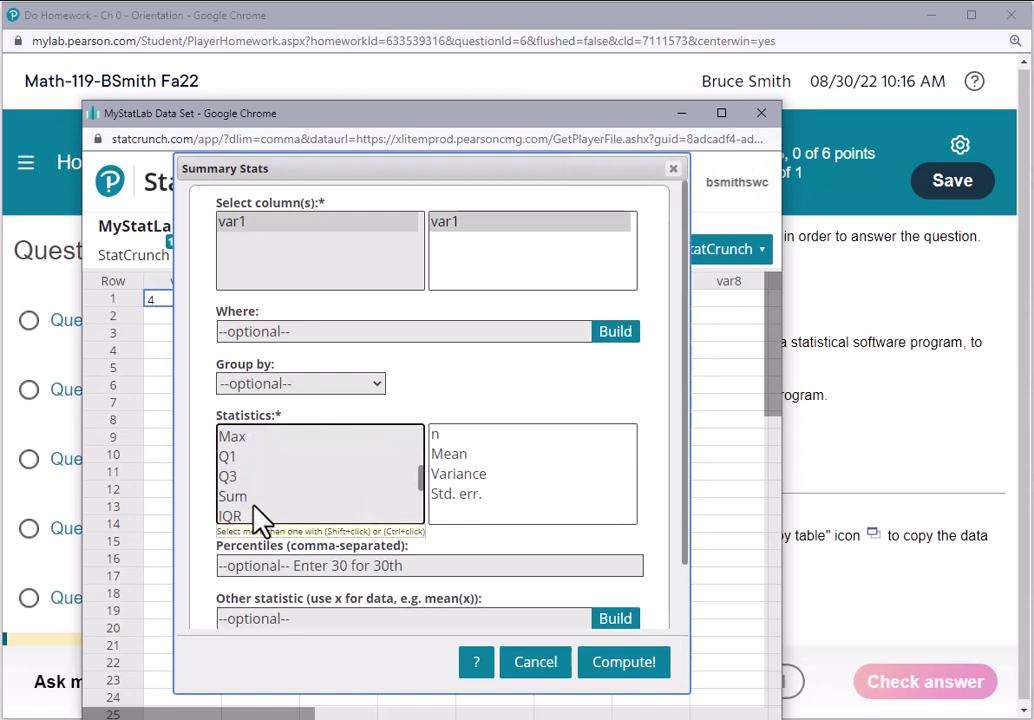
{"action": "left_click", "coordinate": [250, 496], "text": "ctrl"}
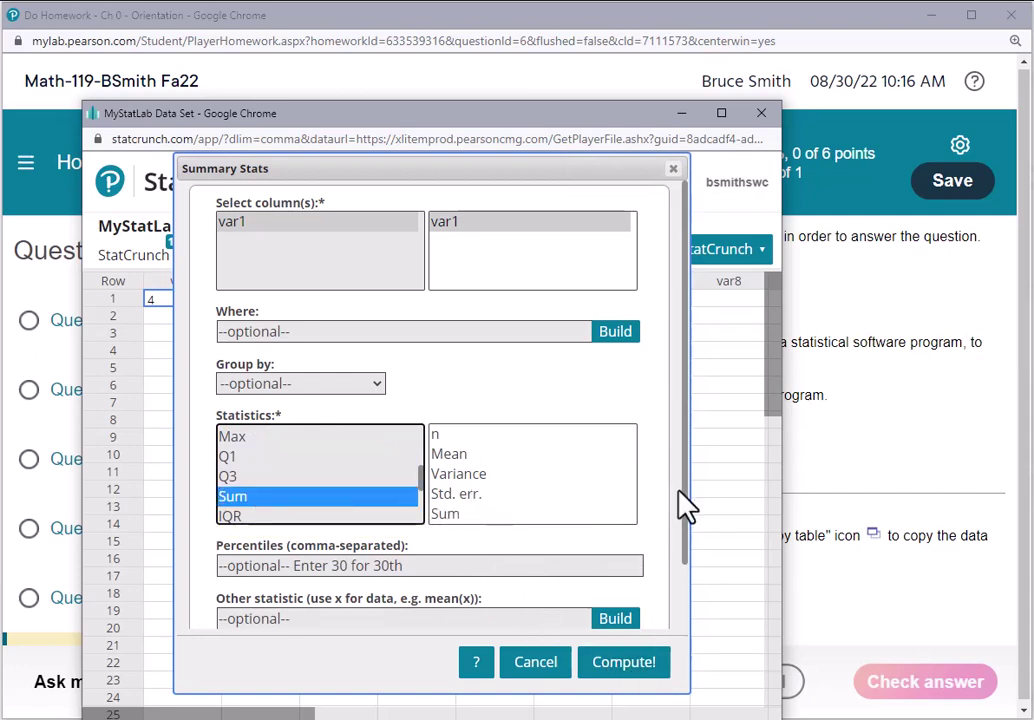
{"action": "left_click_drag", "start_coordinate": [683, 532], "coordinate": [676, 609]}
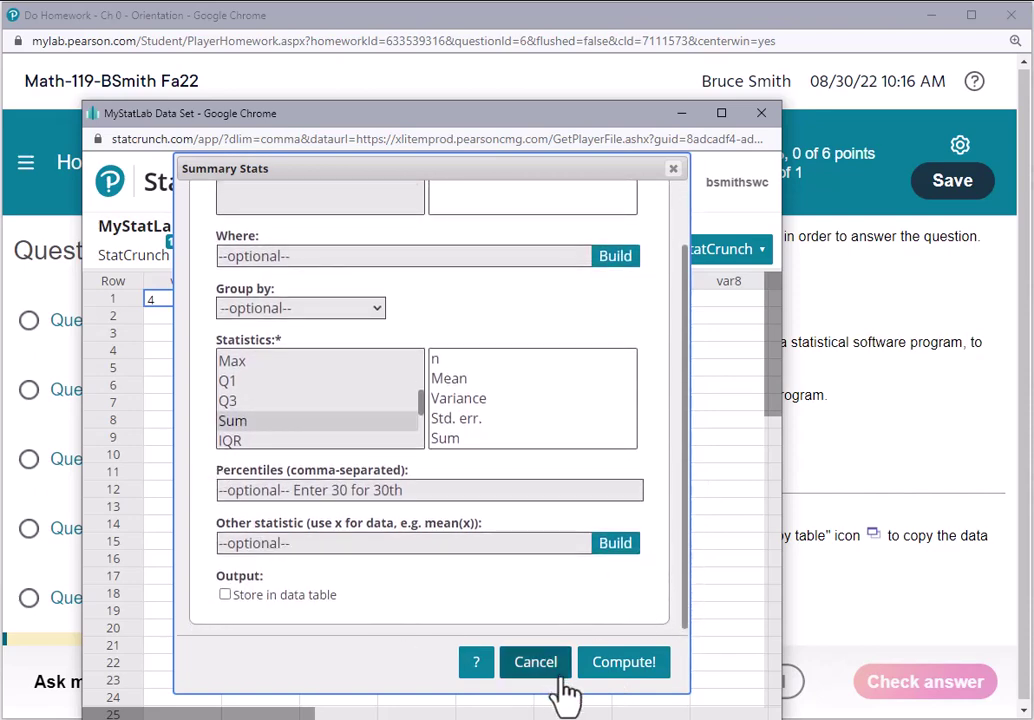
Step: Compute the var1 table and highlight the Sum value 55
{"action": "left_click", "coordinate": [620, 662]}
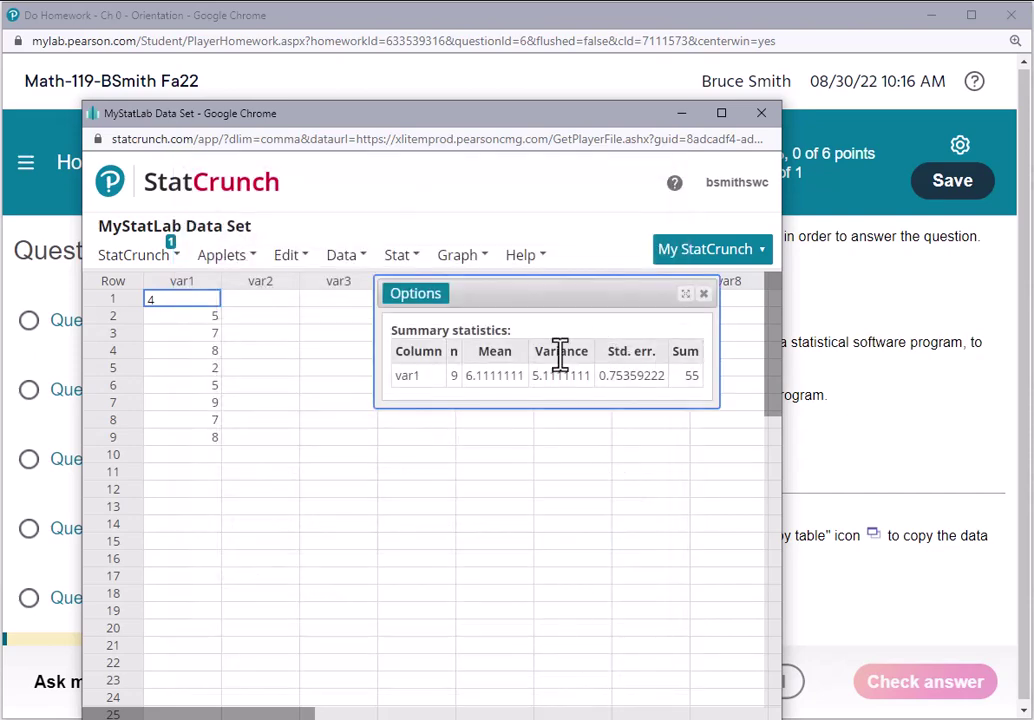
{"action": "left_click_drag", "start_coordinate": [681, 376], "coordinate": [711, 376]}
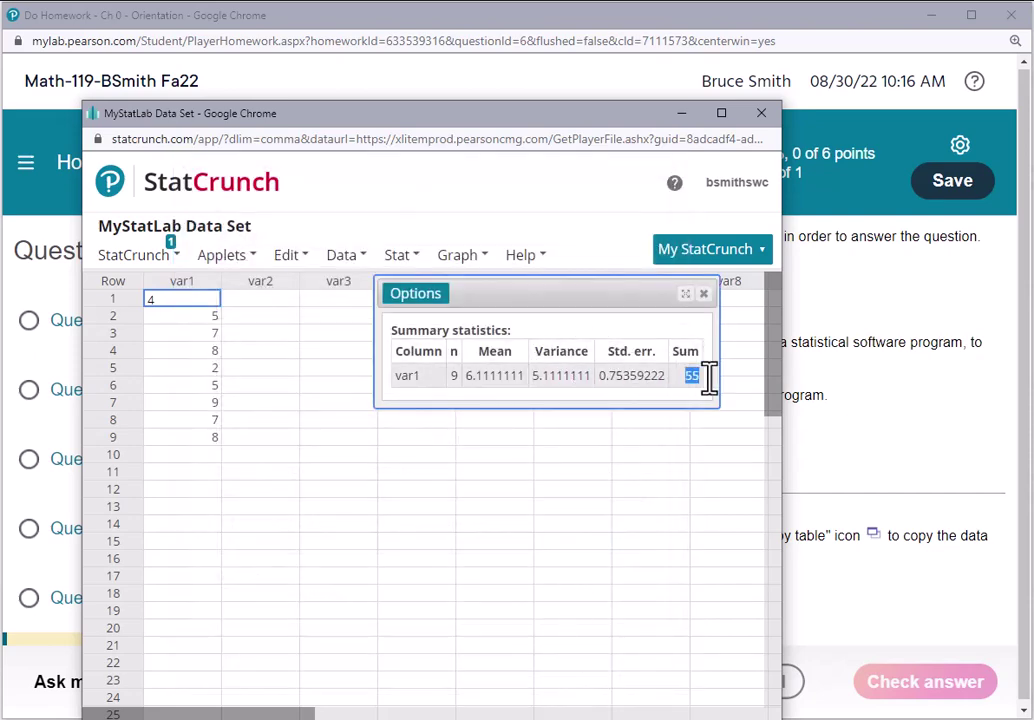